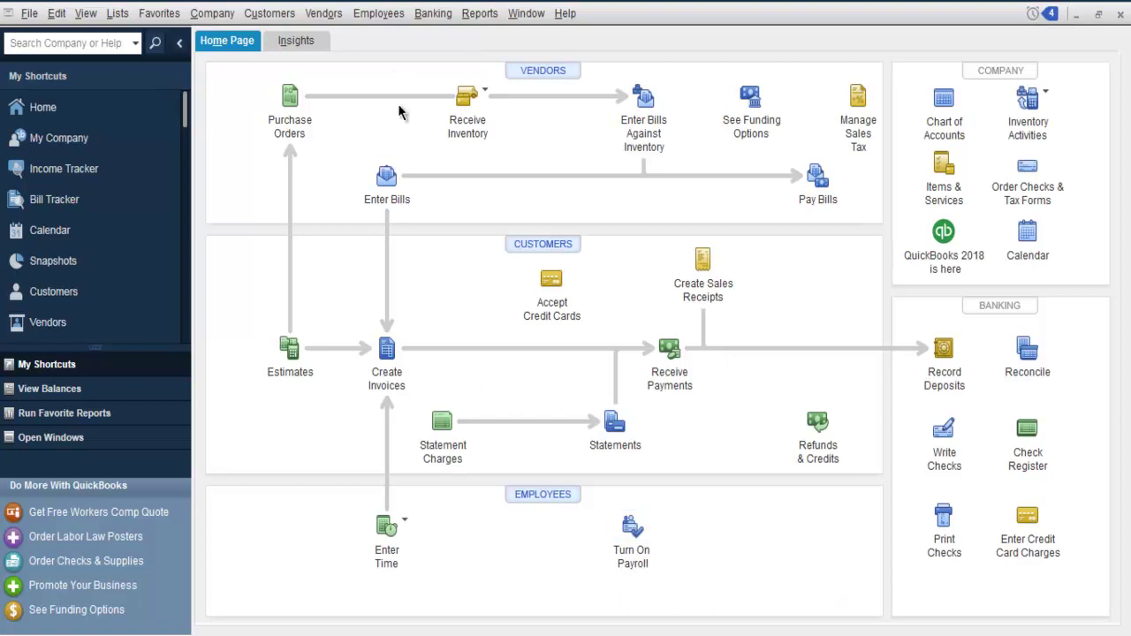
Step: Browse the Employees menu and payroll turn-on option, then close the payroll subscription page
click(379, 14)
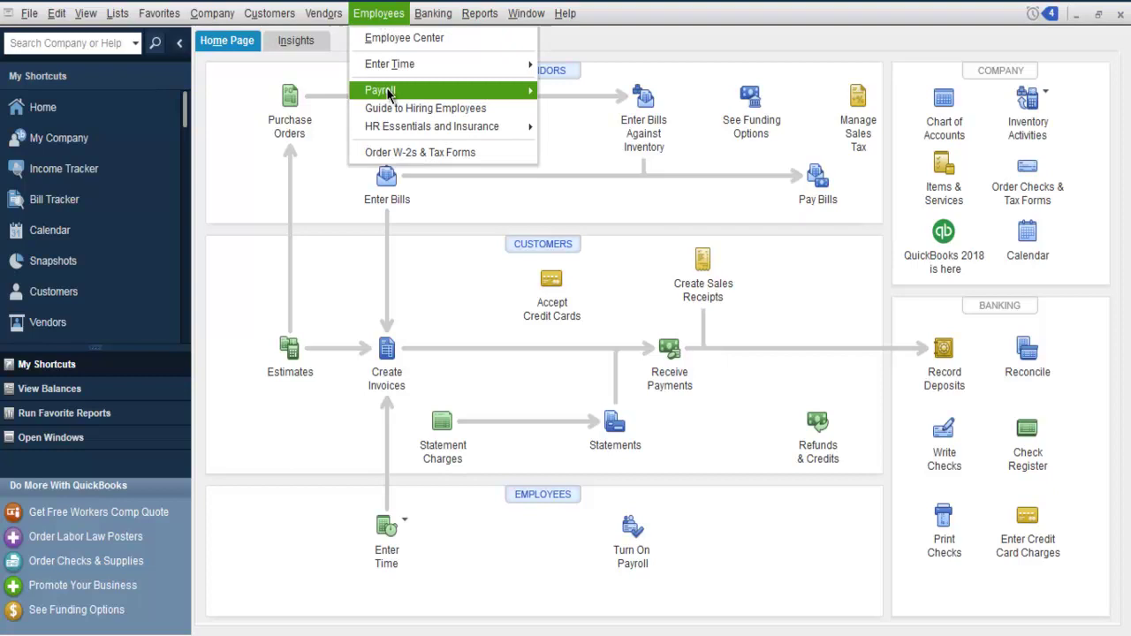
mouse_move(389, 91)
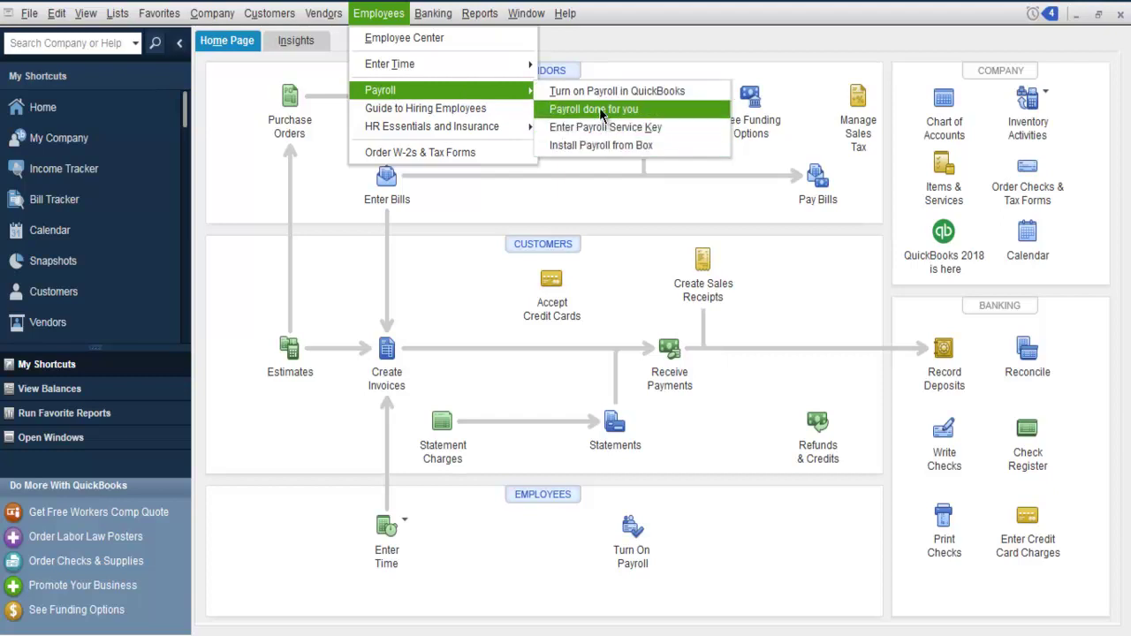
click(606, 46)
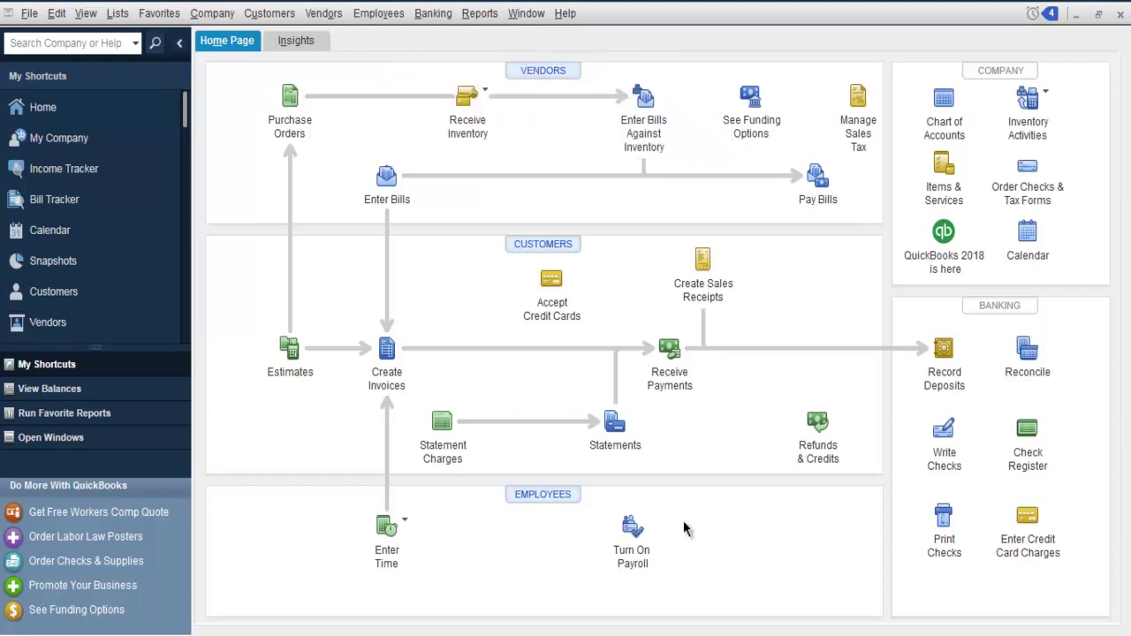
click(632, 530)
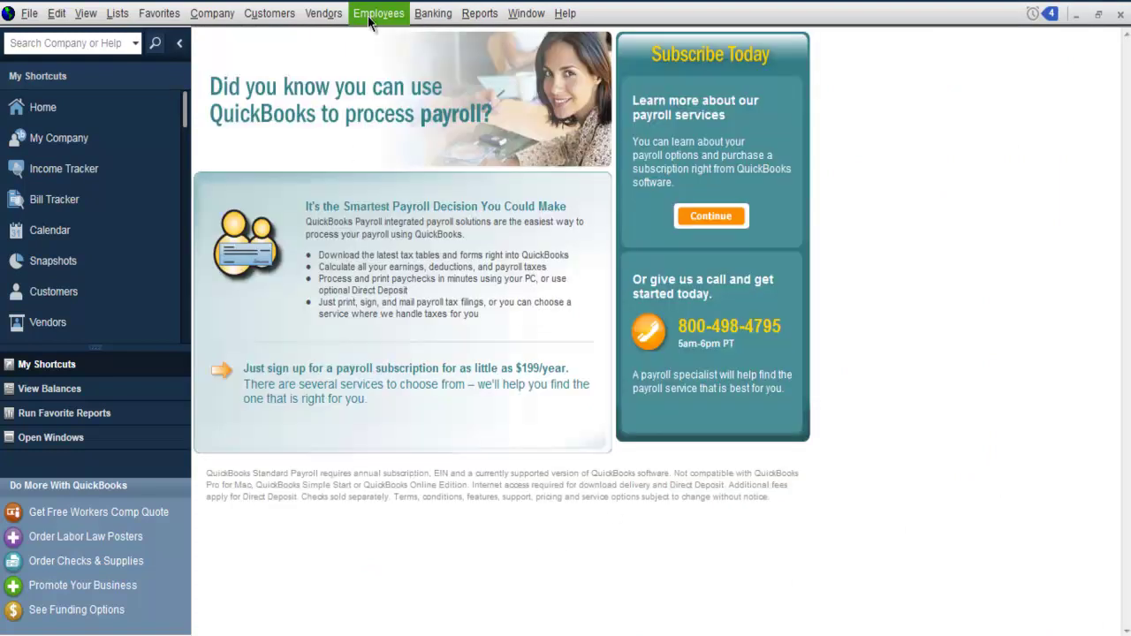
click(379, 13)
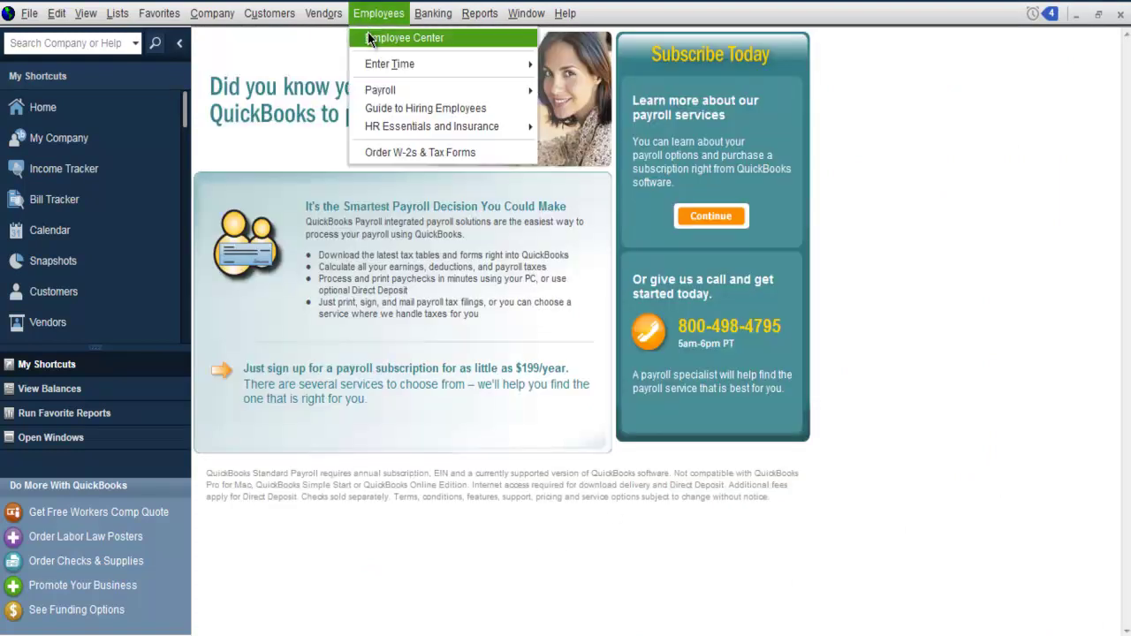
click(448, 572)
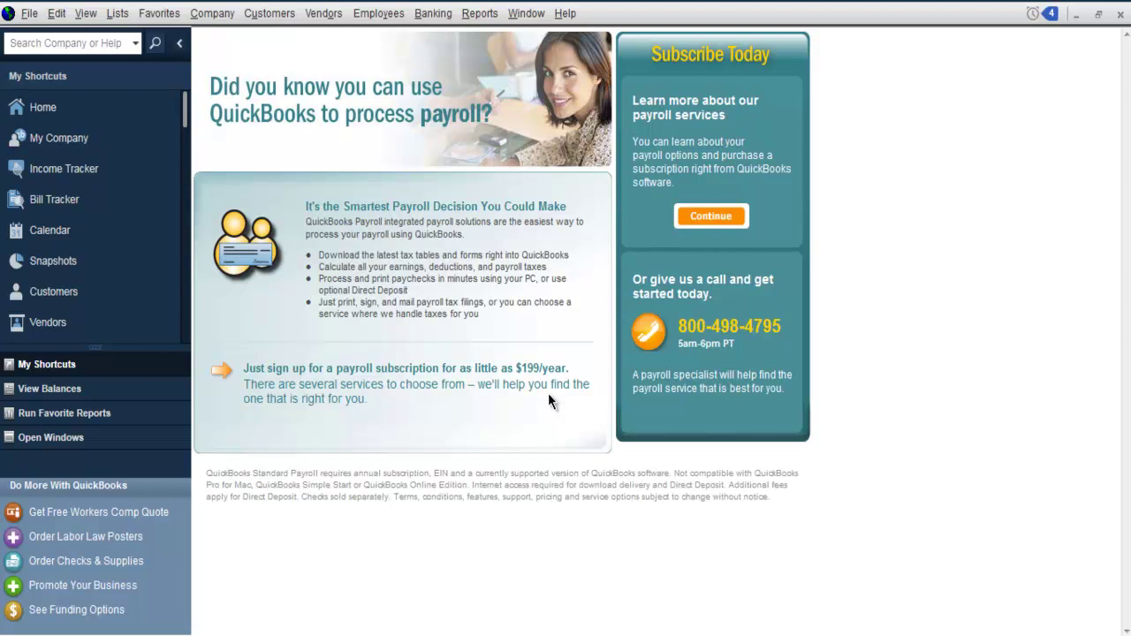
click(1098, 13)
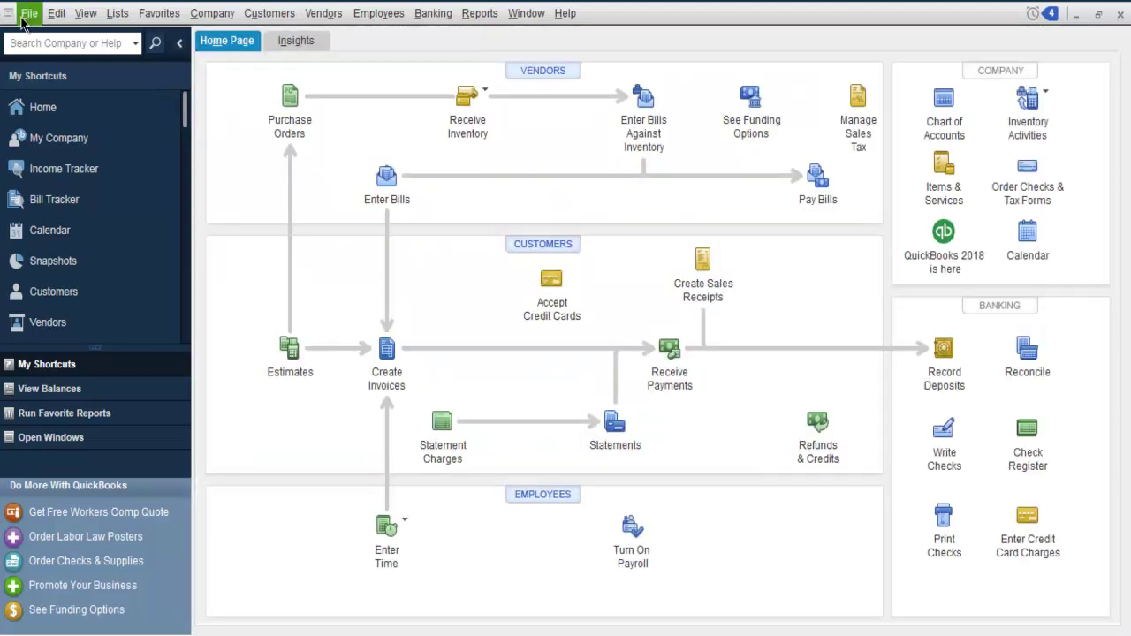
Step: Close the current company file and list the available sample company files
click(27, 14)
click(32, 131)
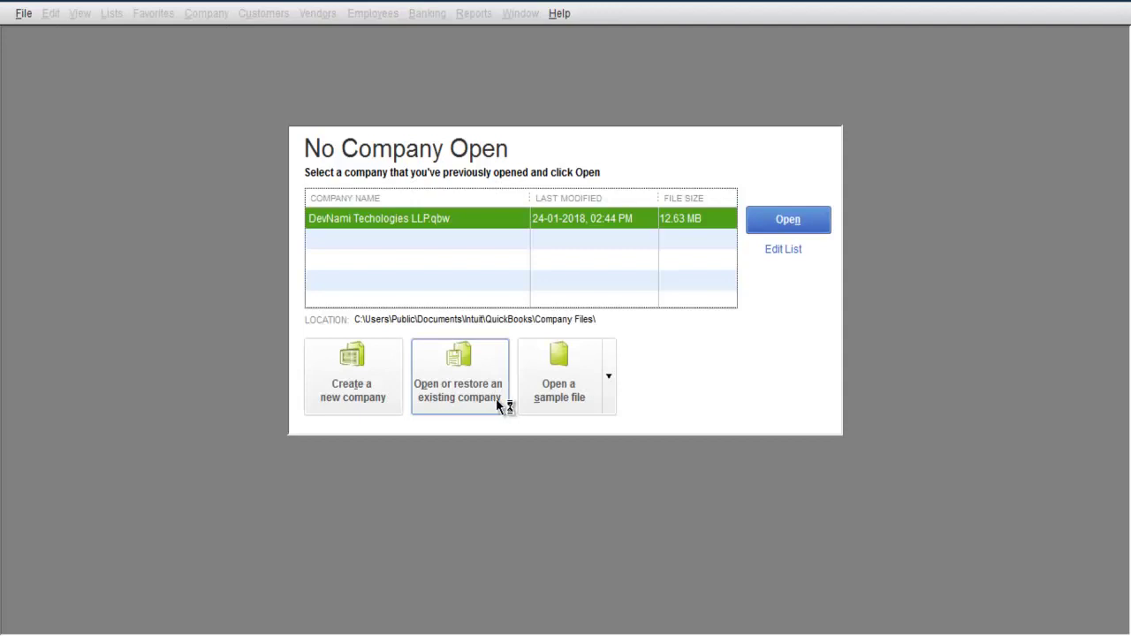
click(608, 387)
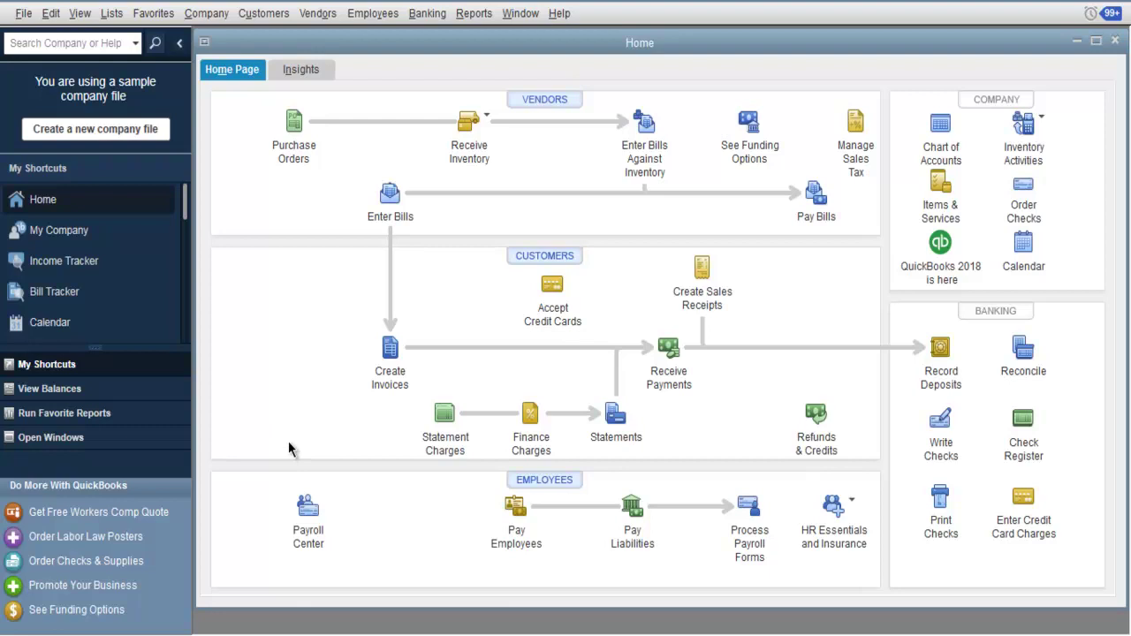
Step: Launch Payroll Setup from the Employees menu and reposition the wizard window
click(373, 13)
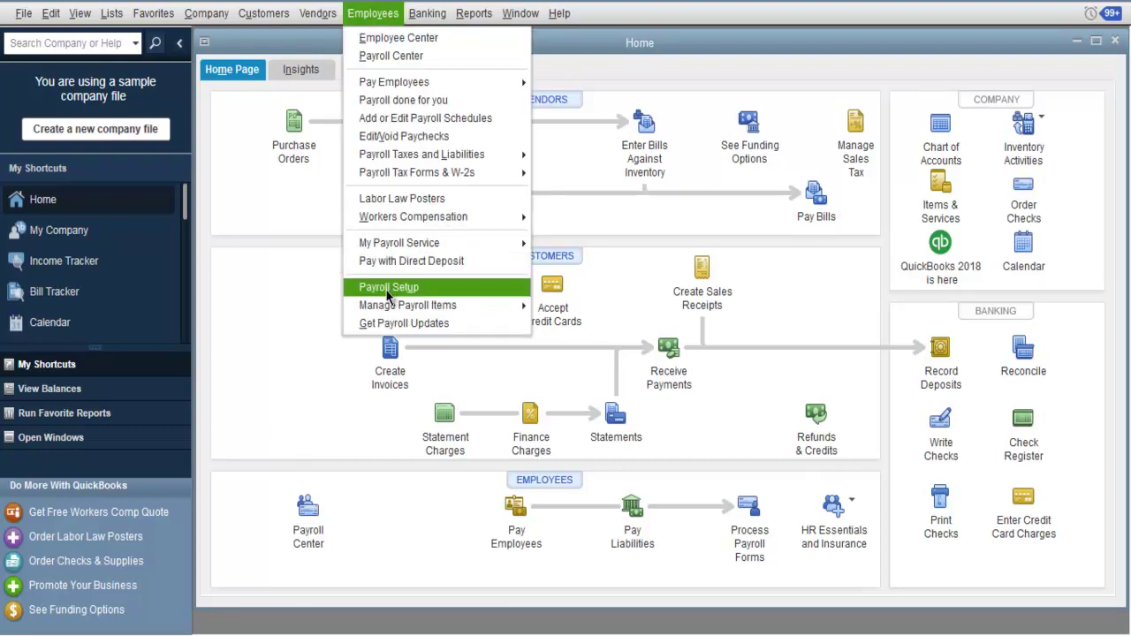
click(388, 289)
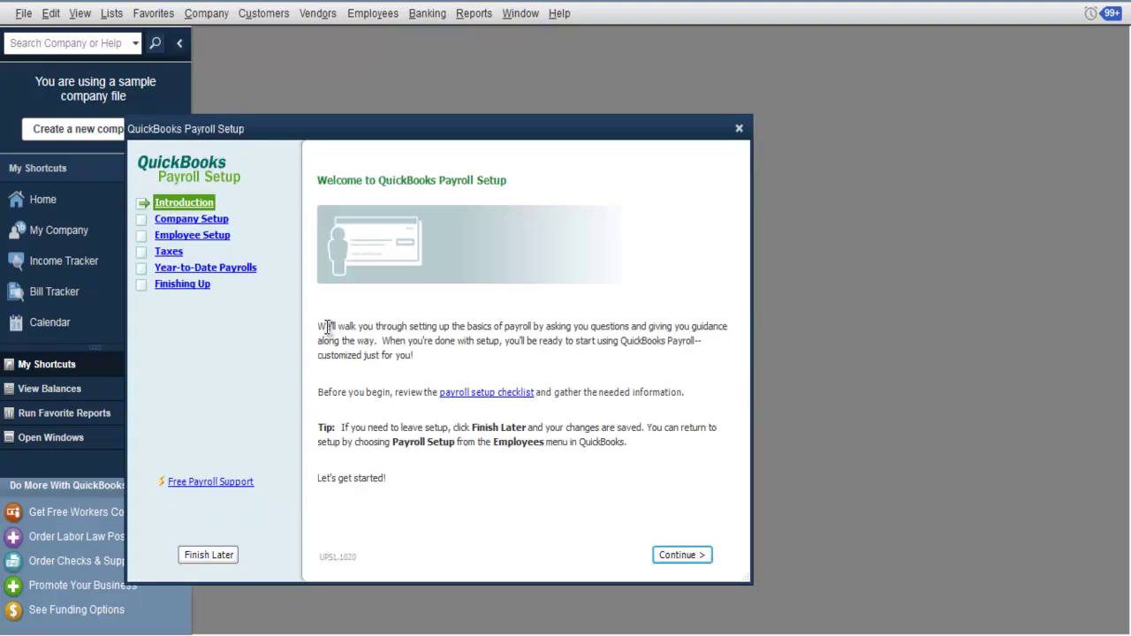
drag(431, 135, 530, 97)
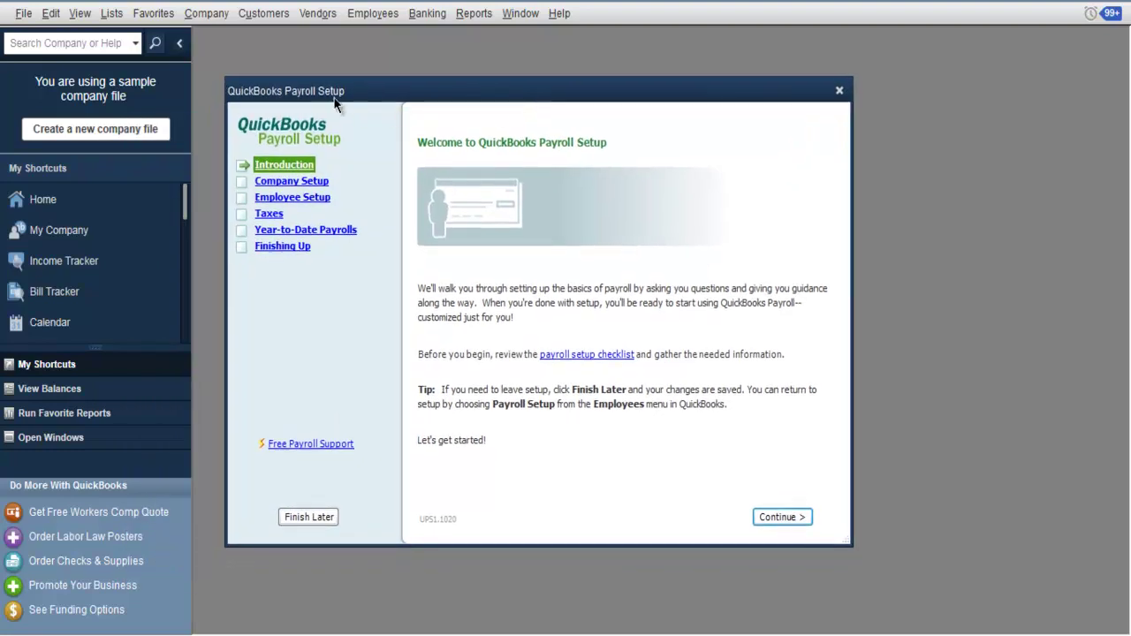
Step: Advance through Company Setup's Compensation and Insurance Benefits pages
click(774, 517)
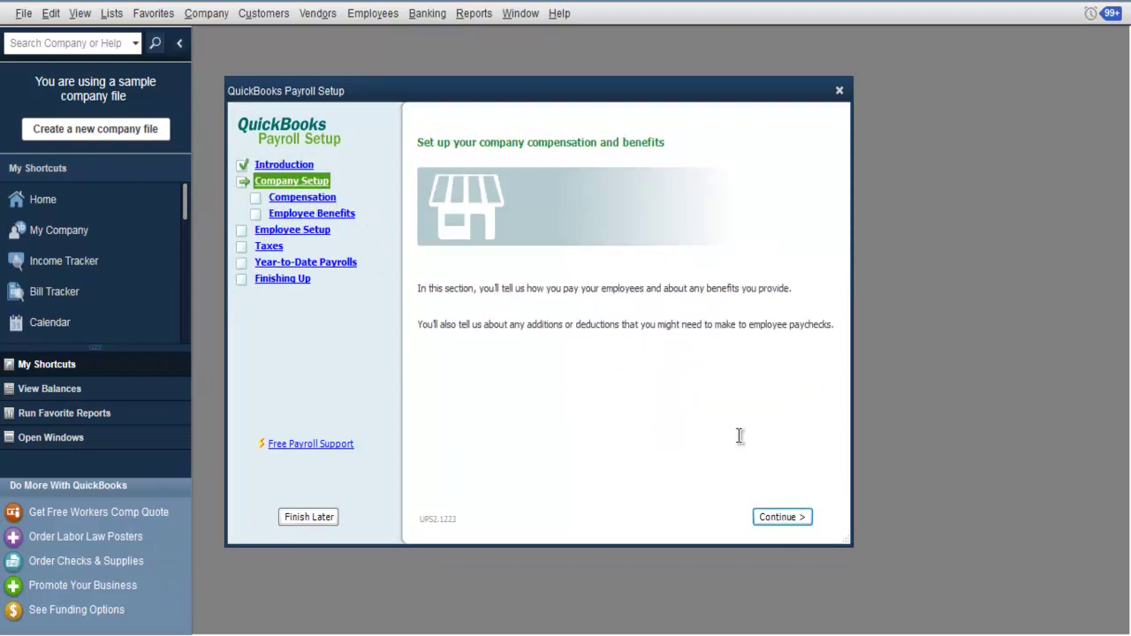
click(784, 517)
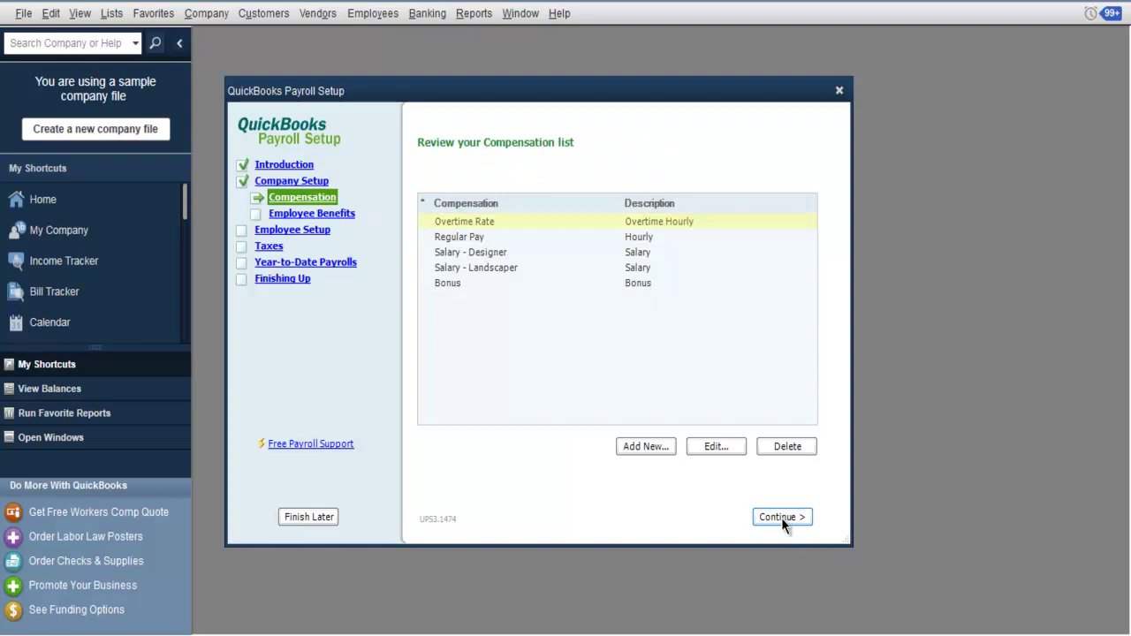
click(783, 517)
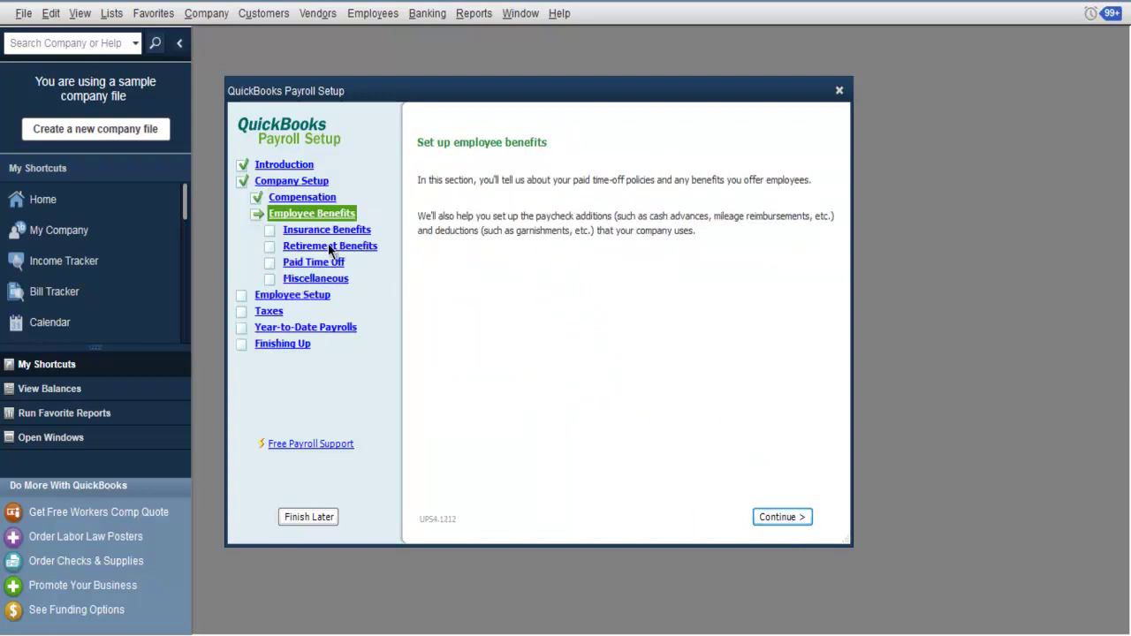
click(783, 518)
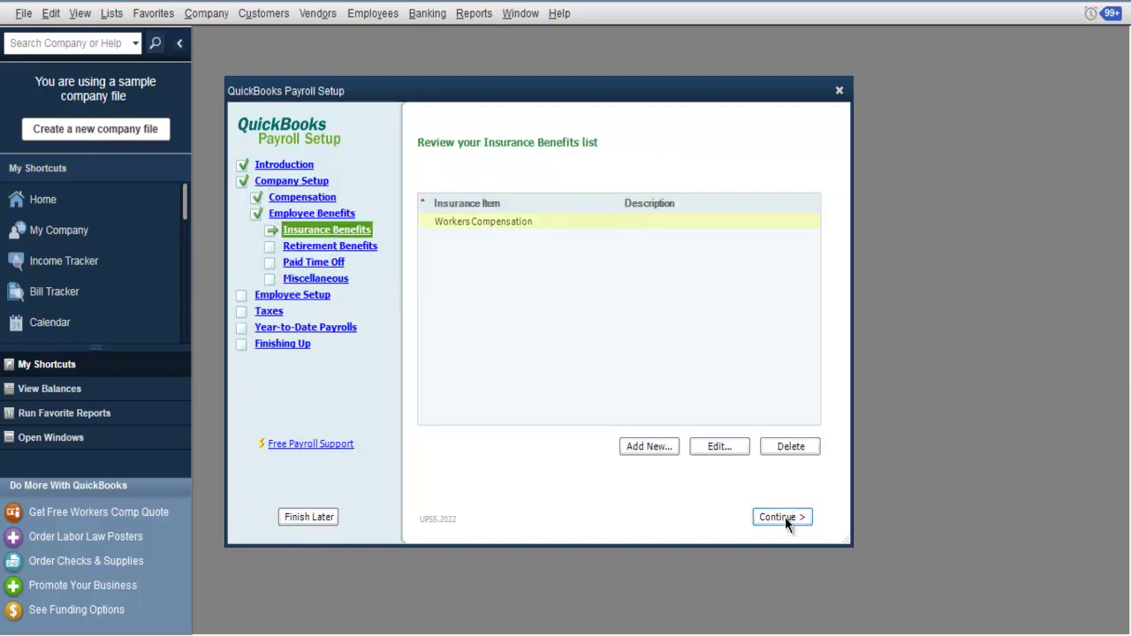
click(784, 517)
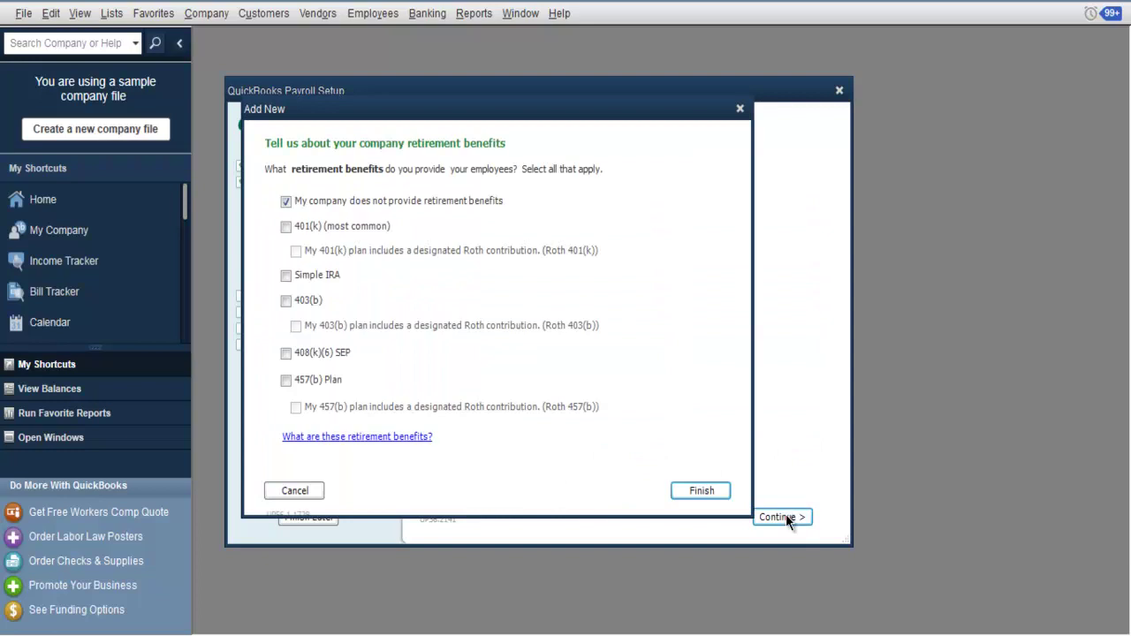
Step: Choose no retirement benefits, accept Paid Time Off and Miscellaneous, and reach the employee list
click(691, 488)
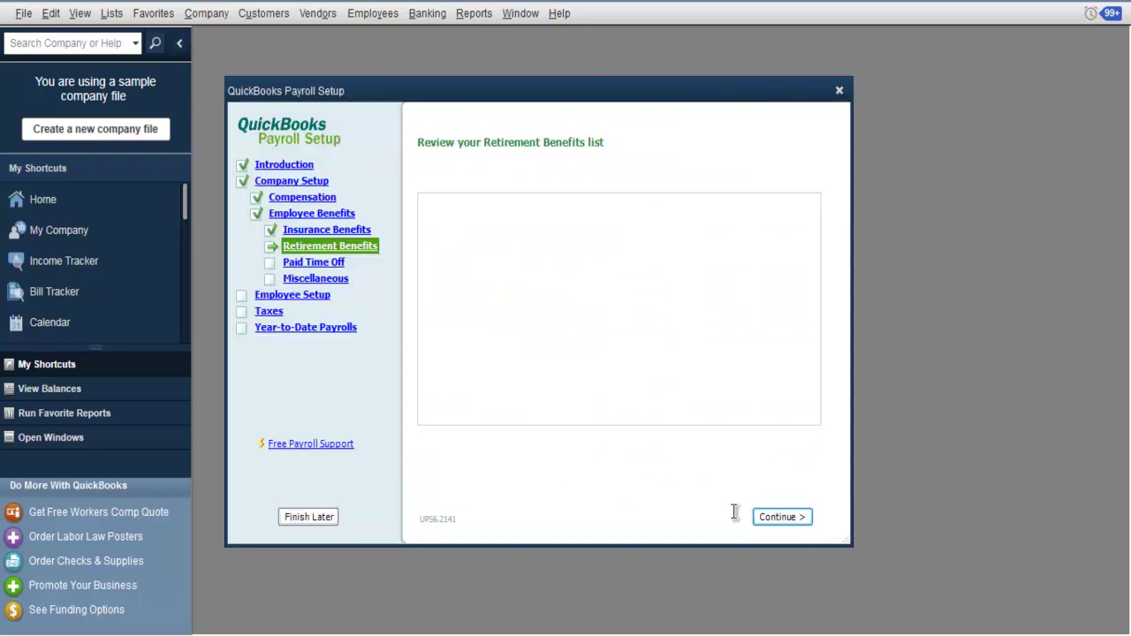
click(771, 516)
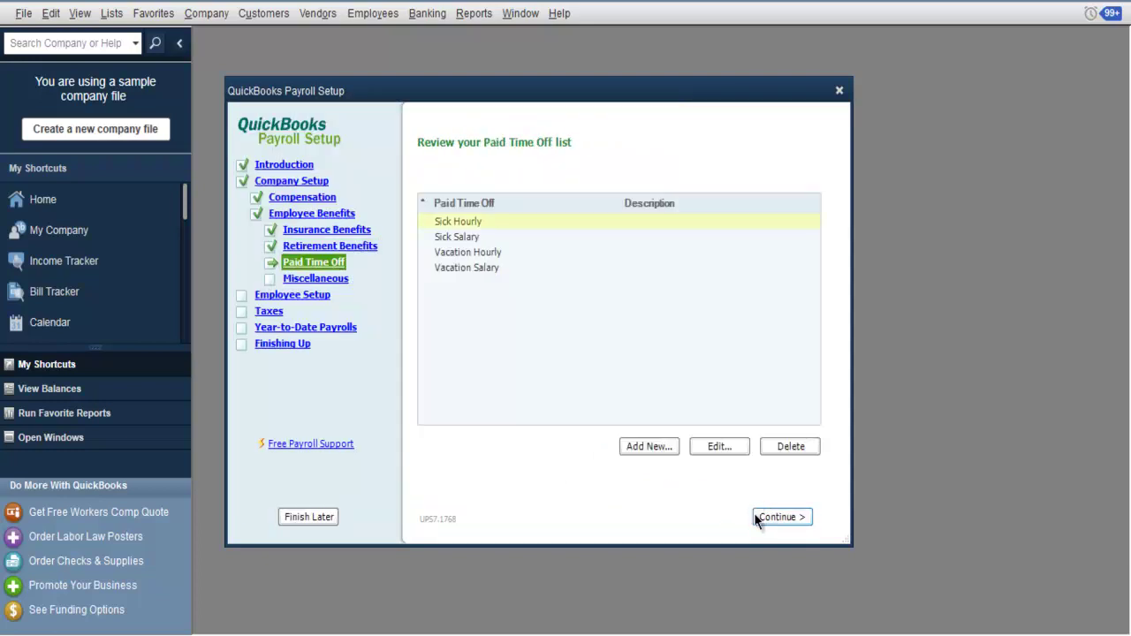
click(782, 518)
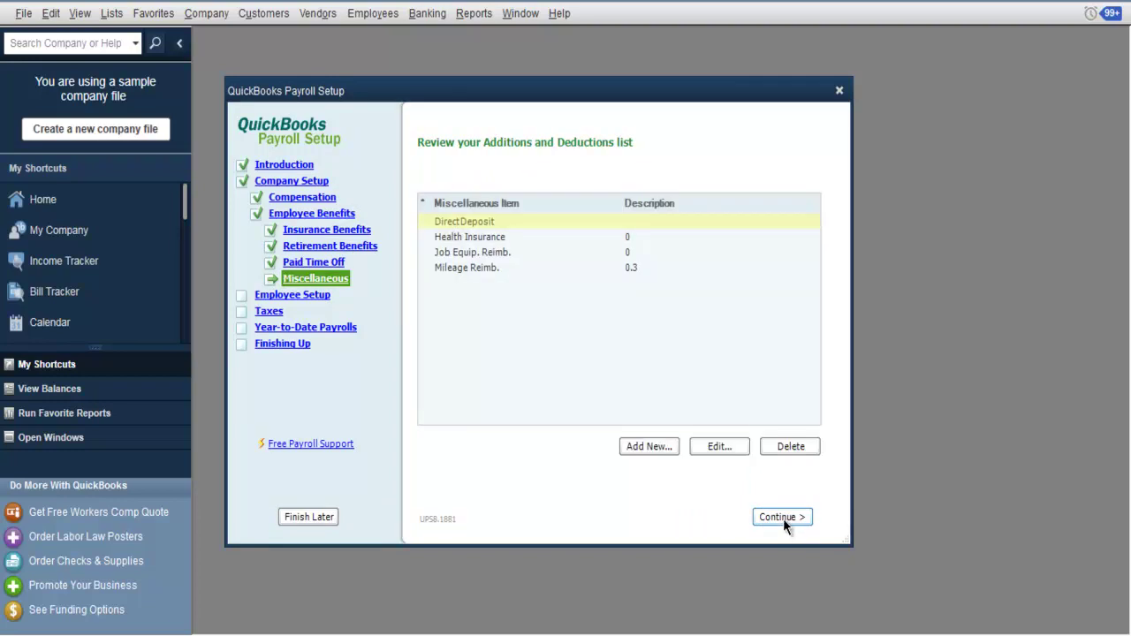
click(783, 518)
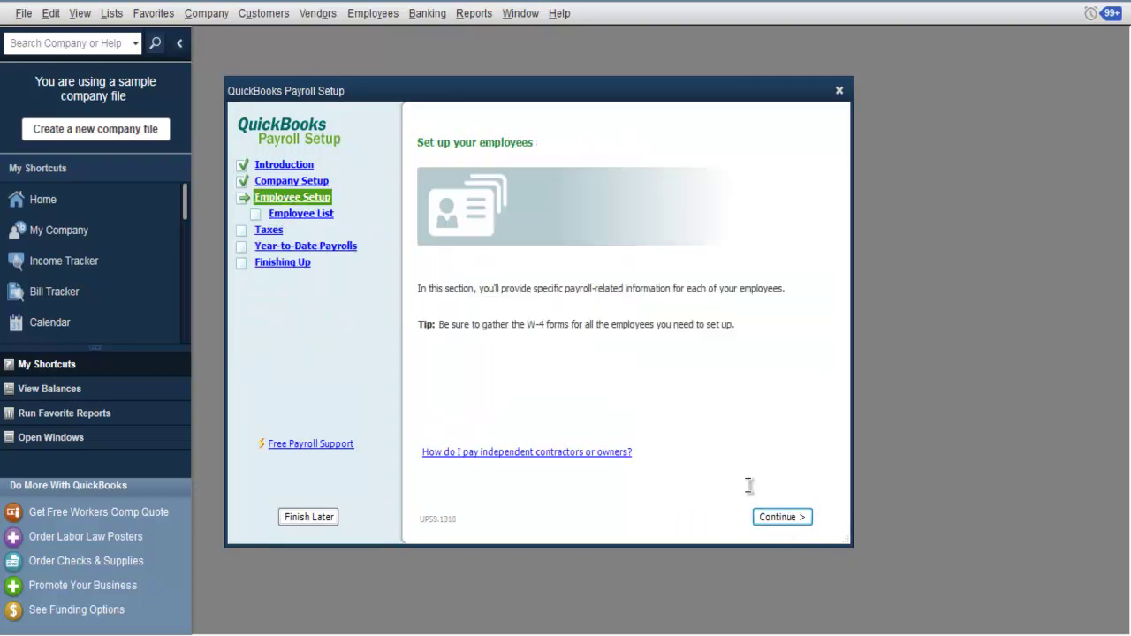
click(781, 517)
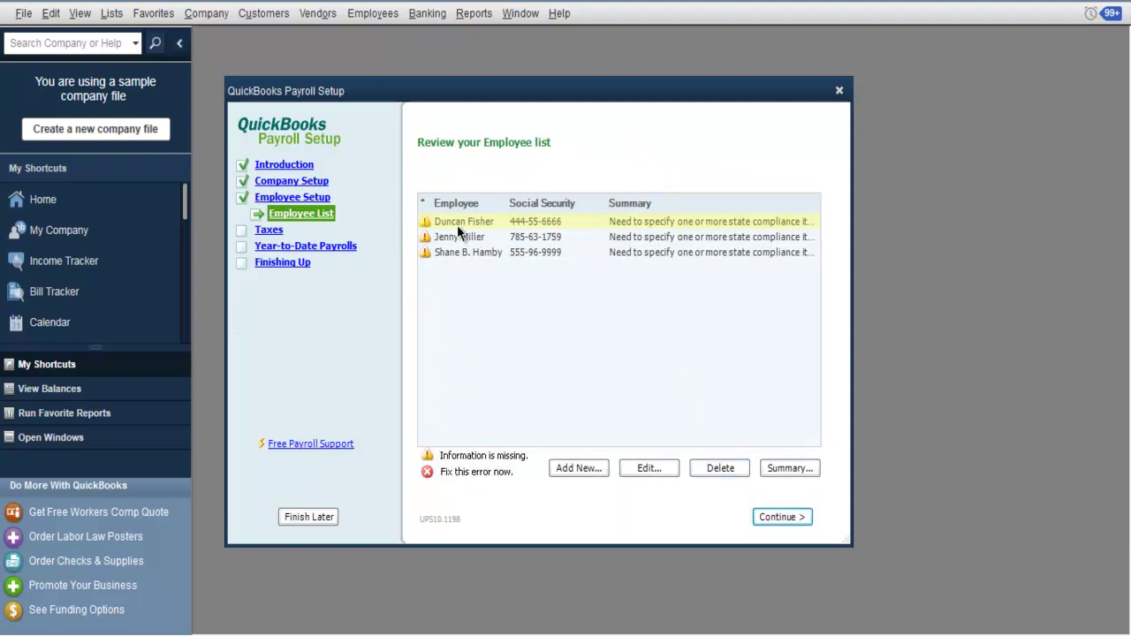
click(665, 438)
Step: Pass through the Taxes section and confirm paychecks were already issued in 2020
click(772, 520)
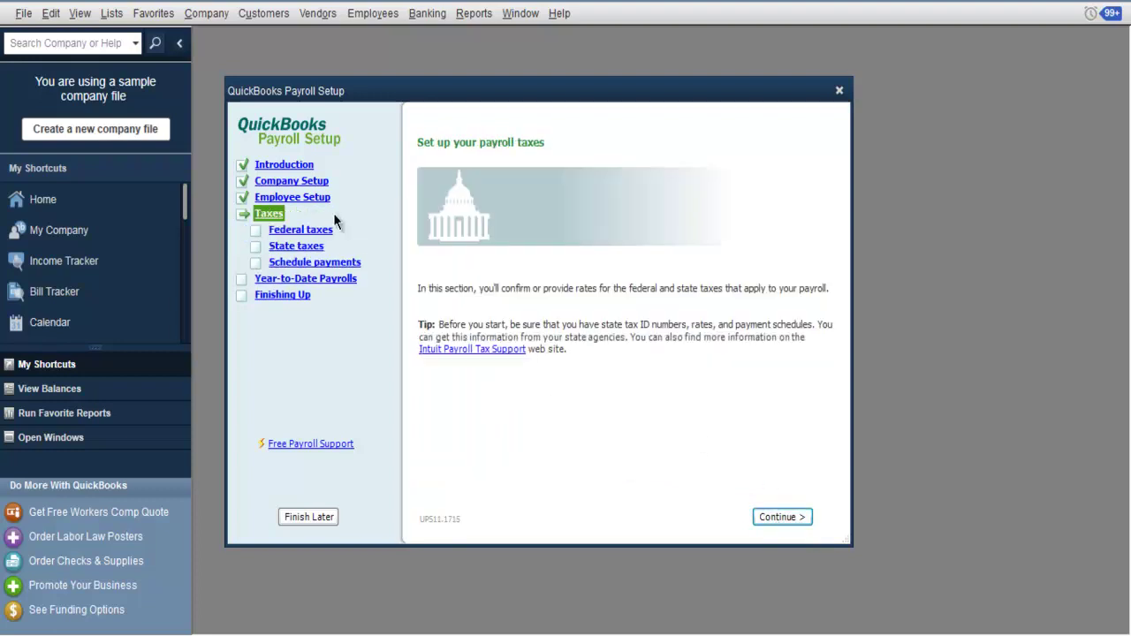
click(782, 517)
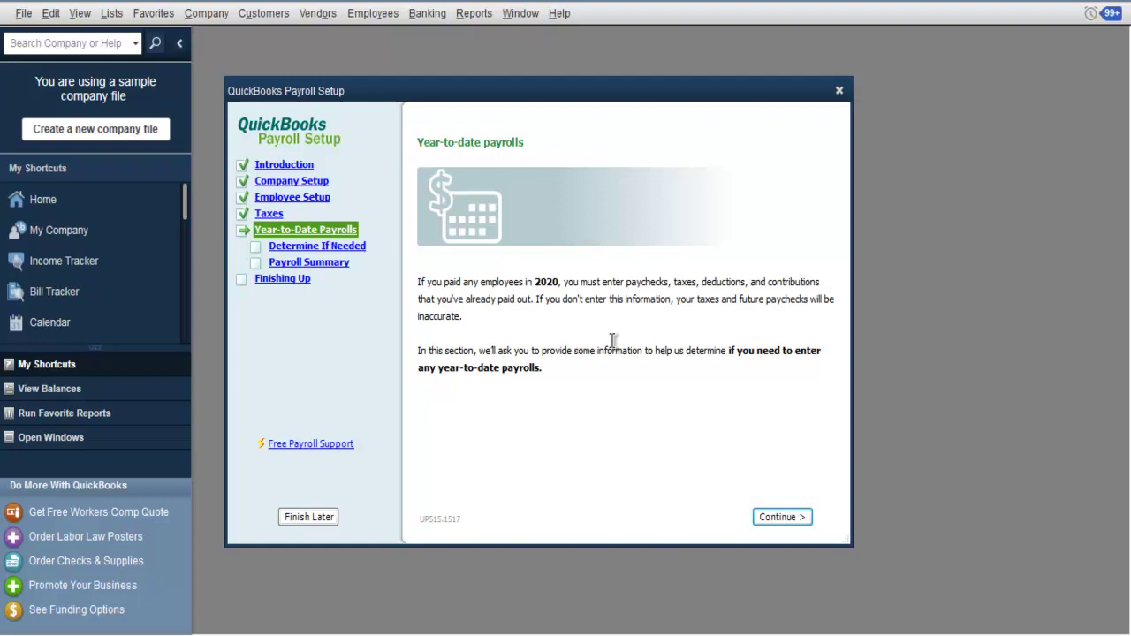
click(806, 517)
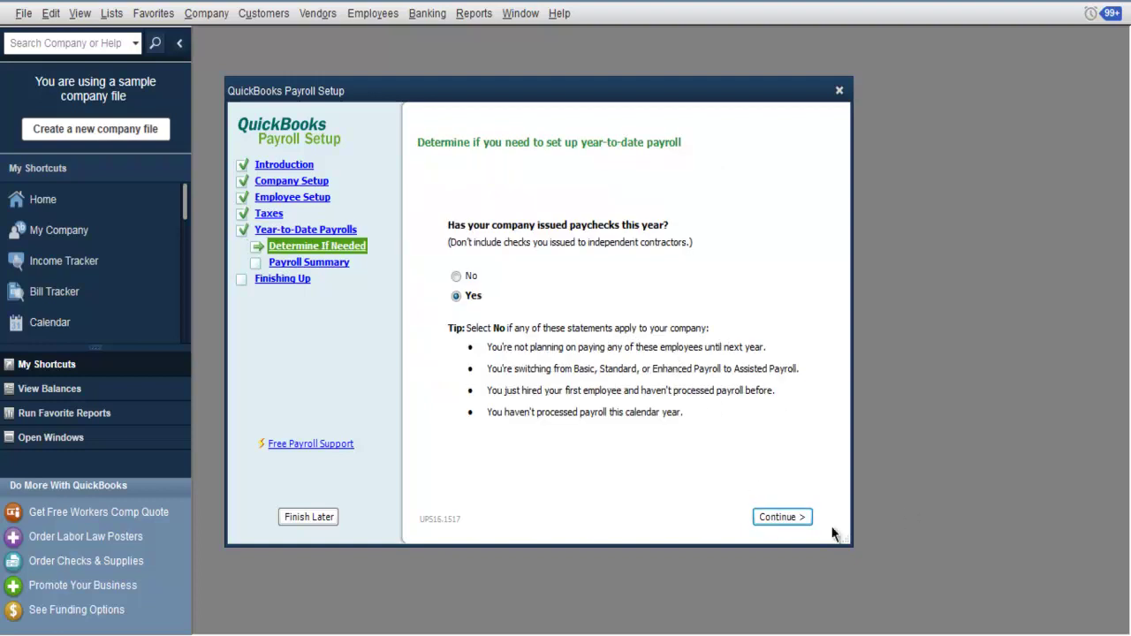
click(793, 518)
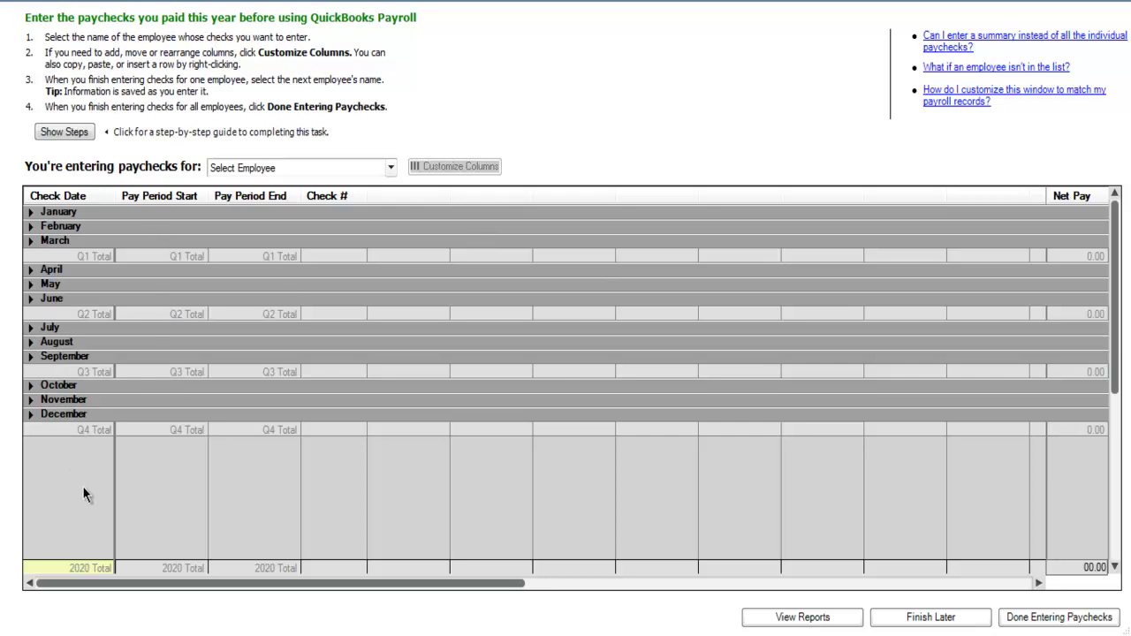
Step: Scroll back to January and February and try expanding the January paychecks
drag(1115, 397, 1128, 566)
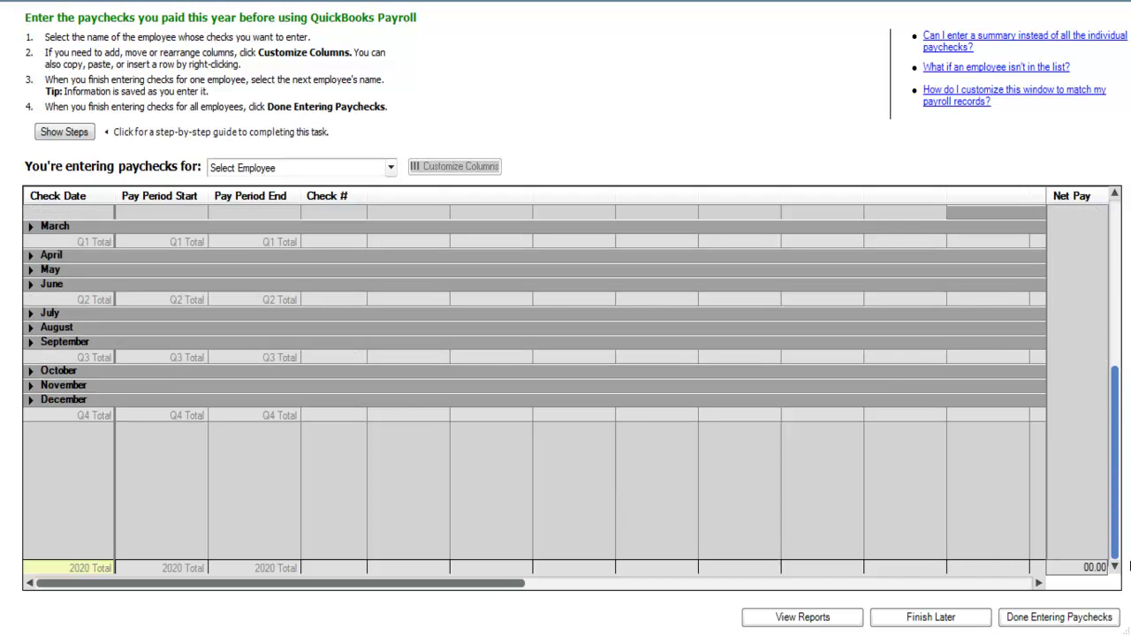
click(1114, 318)
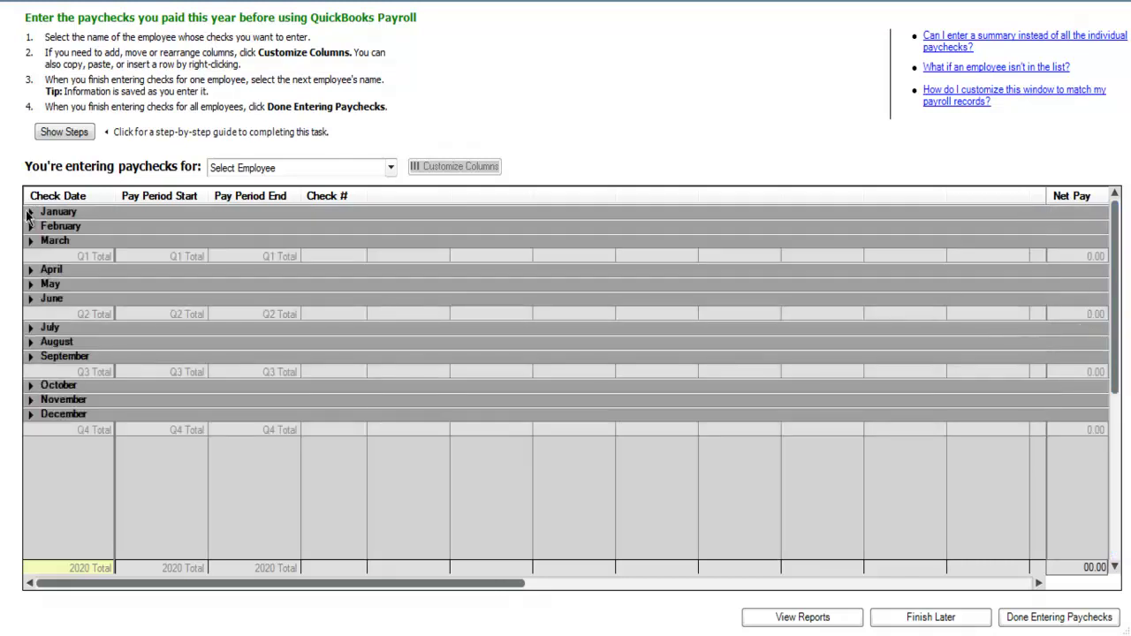
click(30, 213)
click(701, 383)
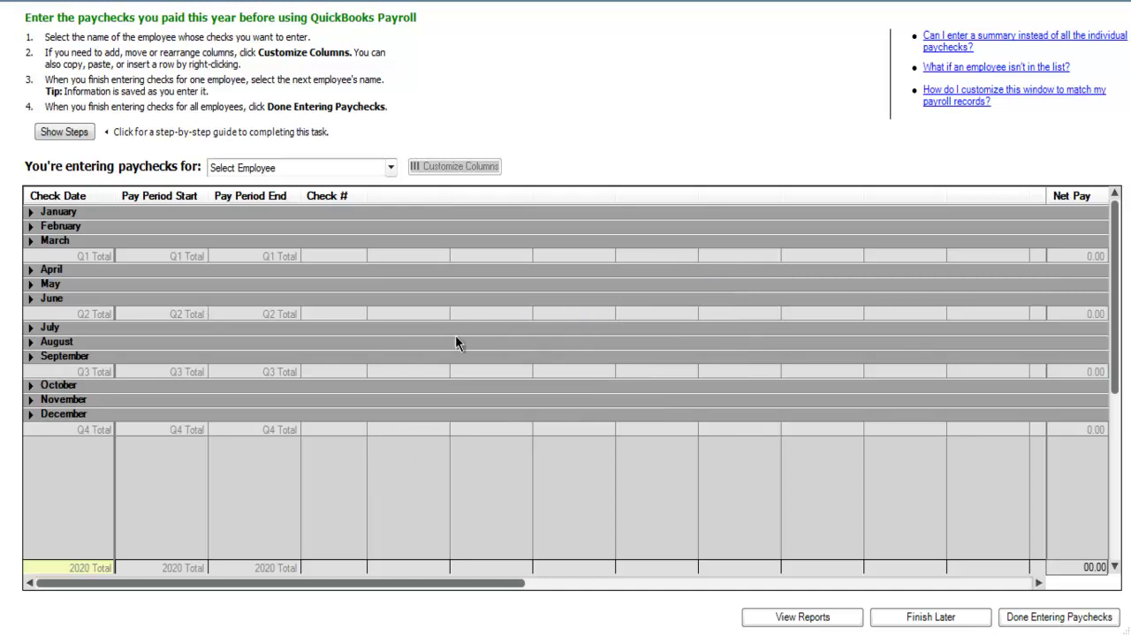
Step: Finish paycheck entry later, complete Payroll Setup, and go to the Payroll Center
click(967, 622)
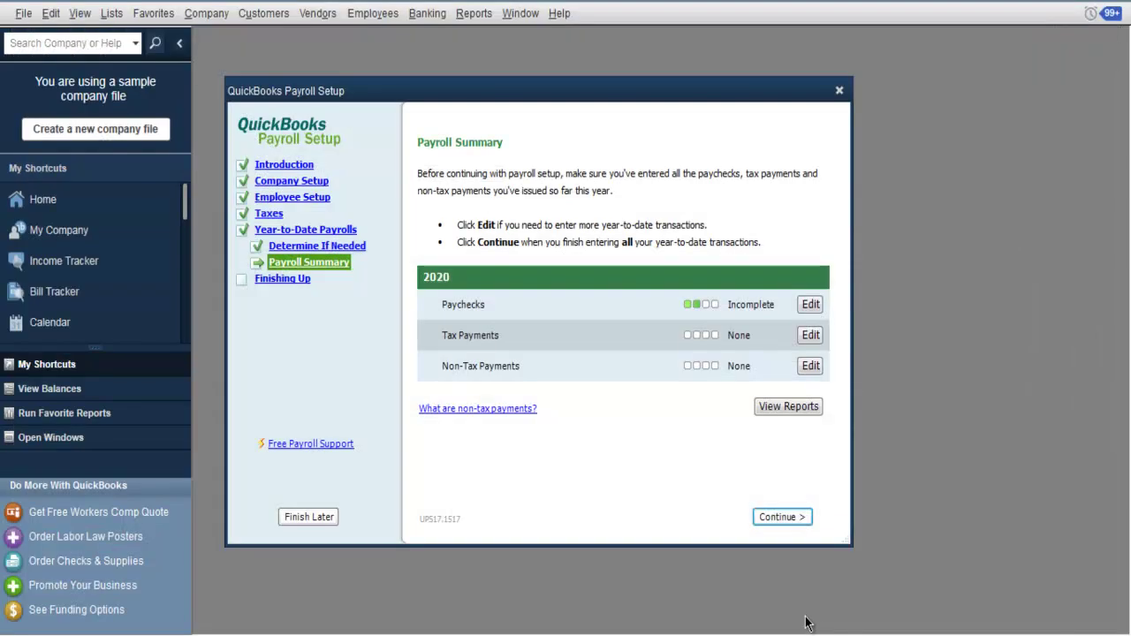
click(784, 516)
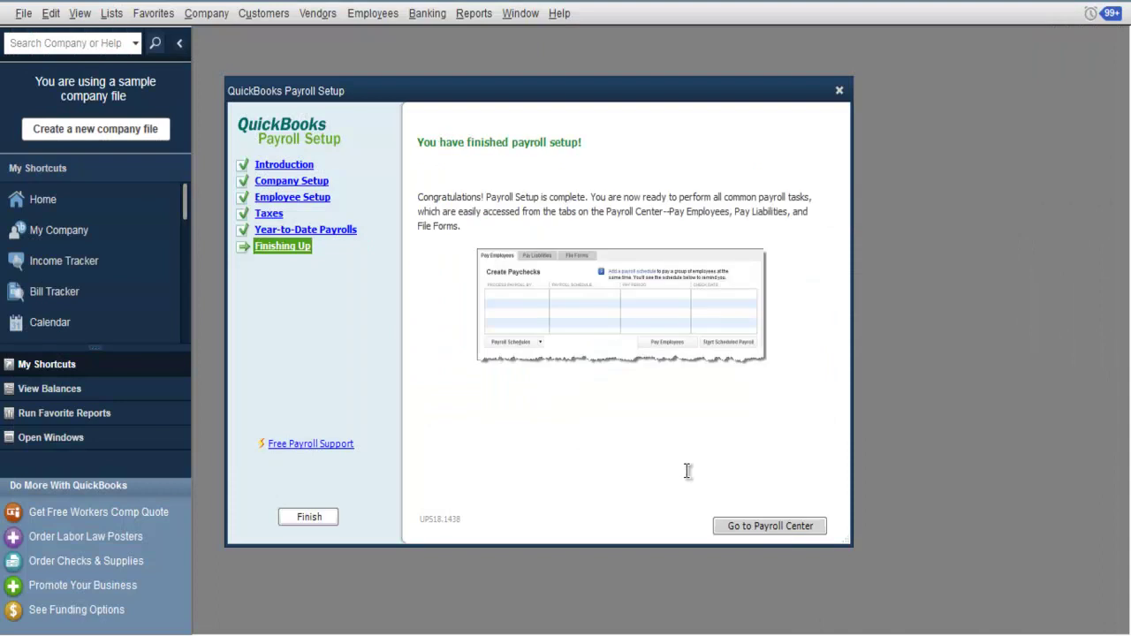
click(742, 524)
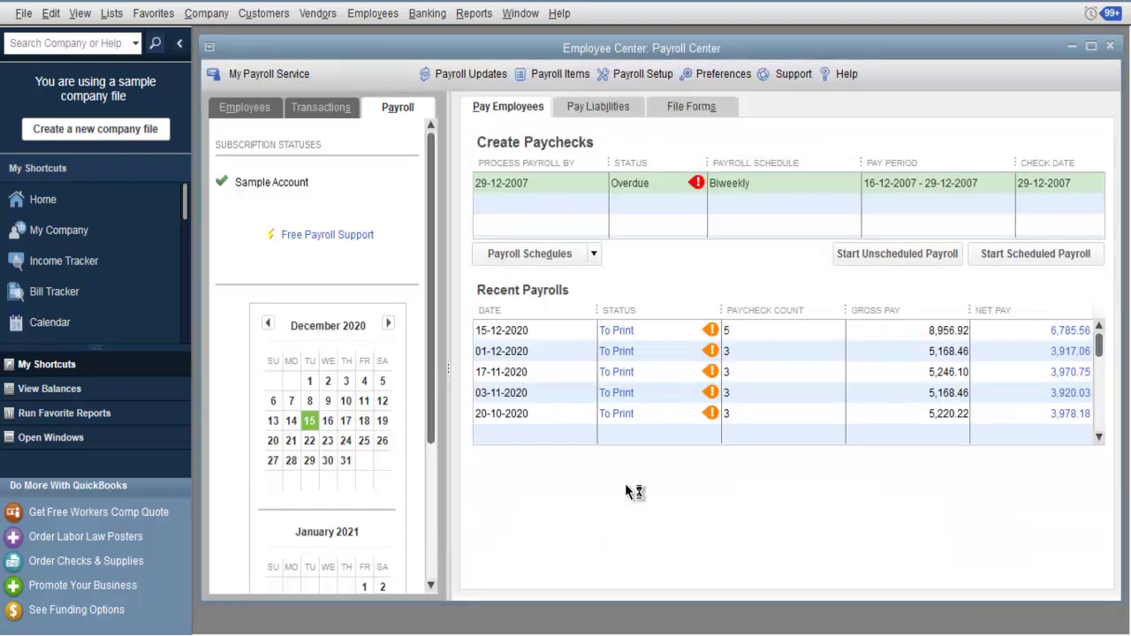
Step: Maximize the Payroll Center and start the overdue Biweekly scheduled payroll
click(1091, 46)
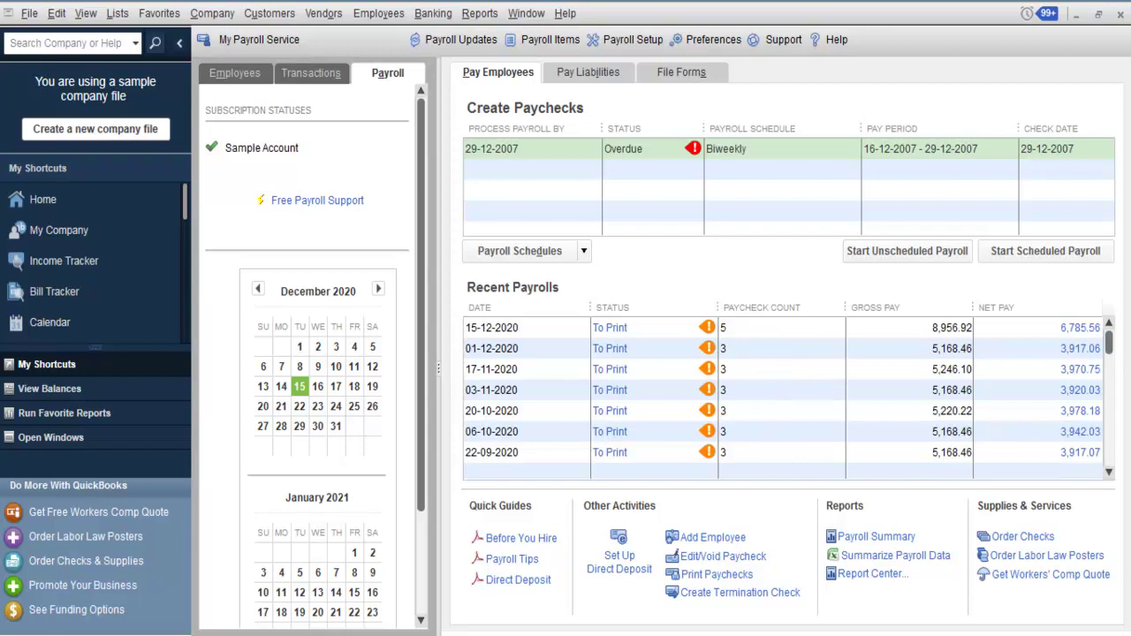
drag(1111, 346, 1130, 500)
click(744, 146)
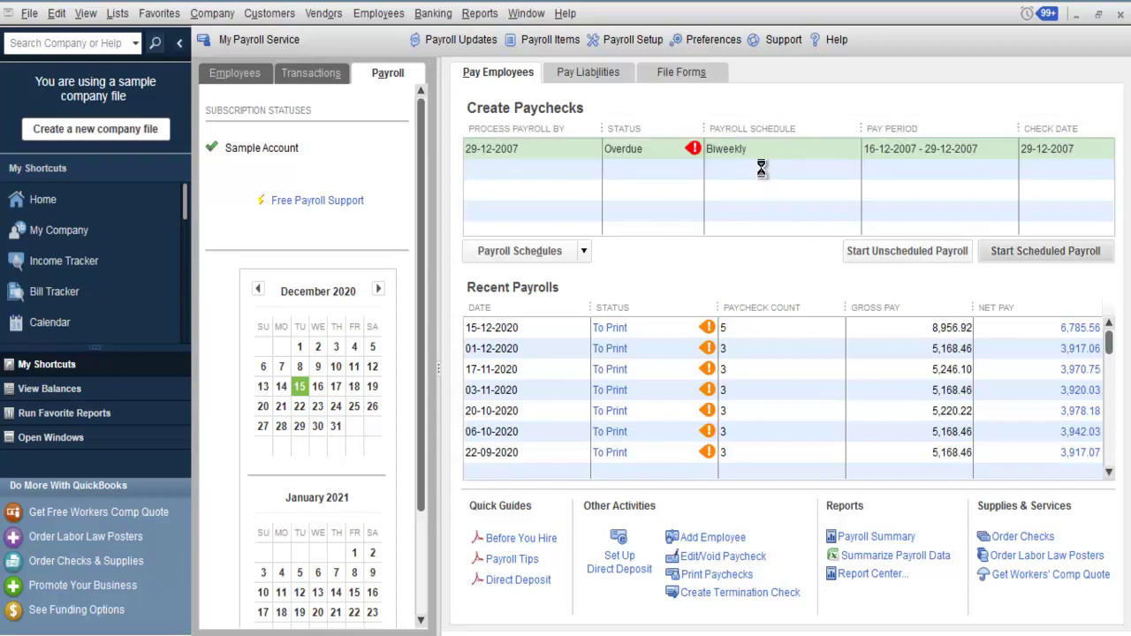
Step: Dismiss the payroll notices for good, pay from Checking, and continue the Biweekly run
click(574, 231)
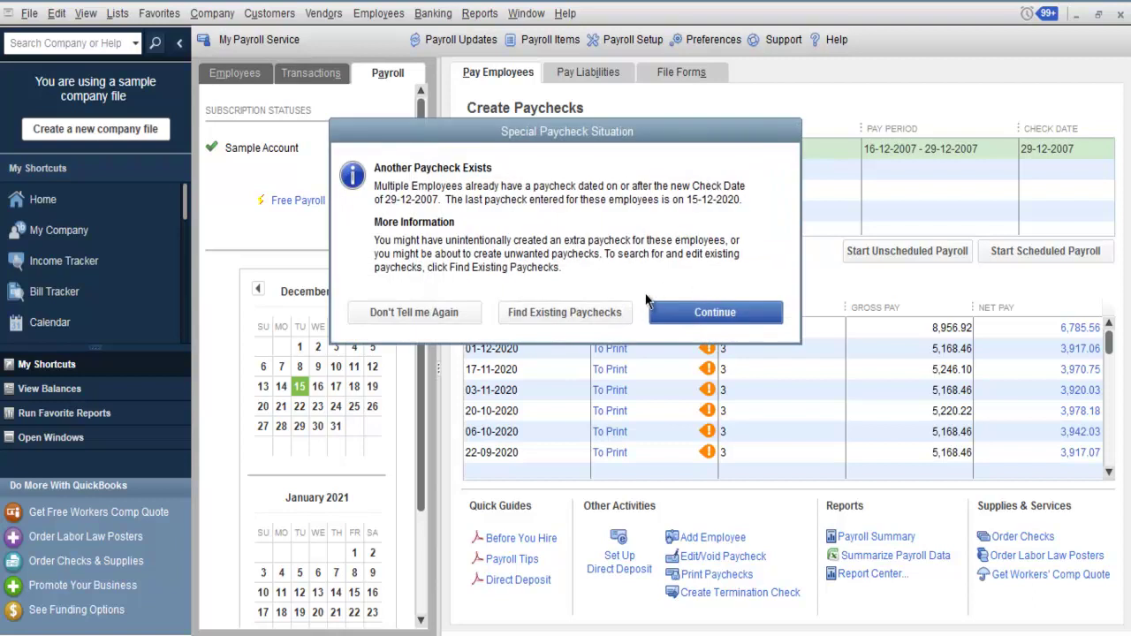
click(413, 312)
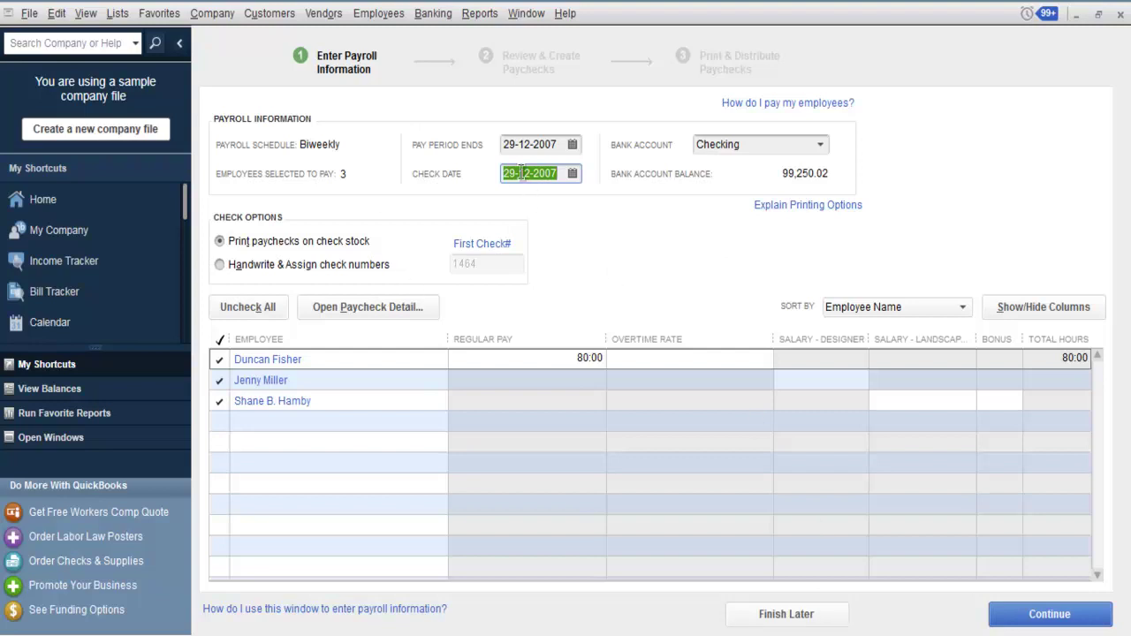
click(725, 144)
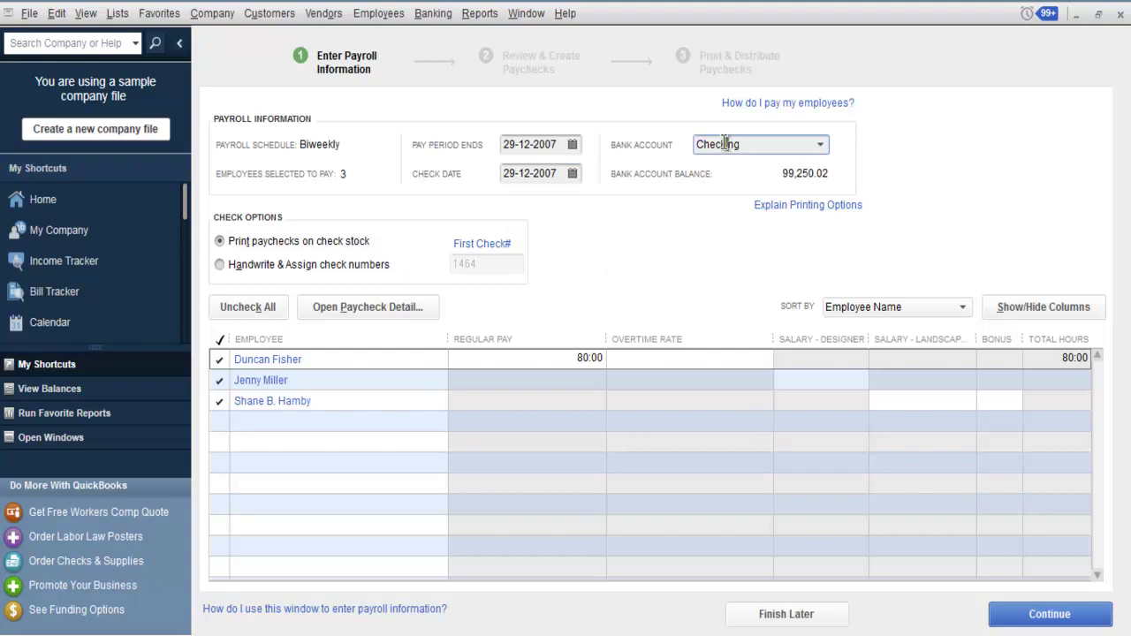
click(820, 145)
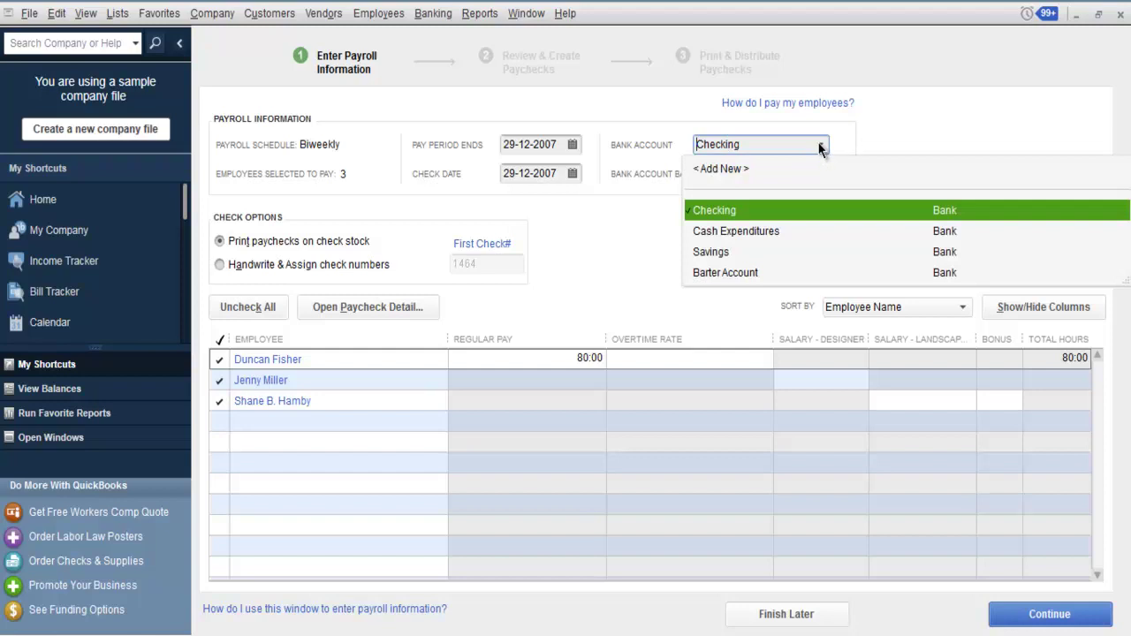
click(886, 139)
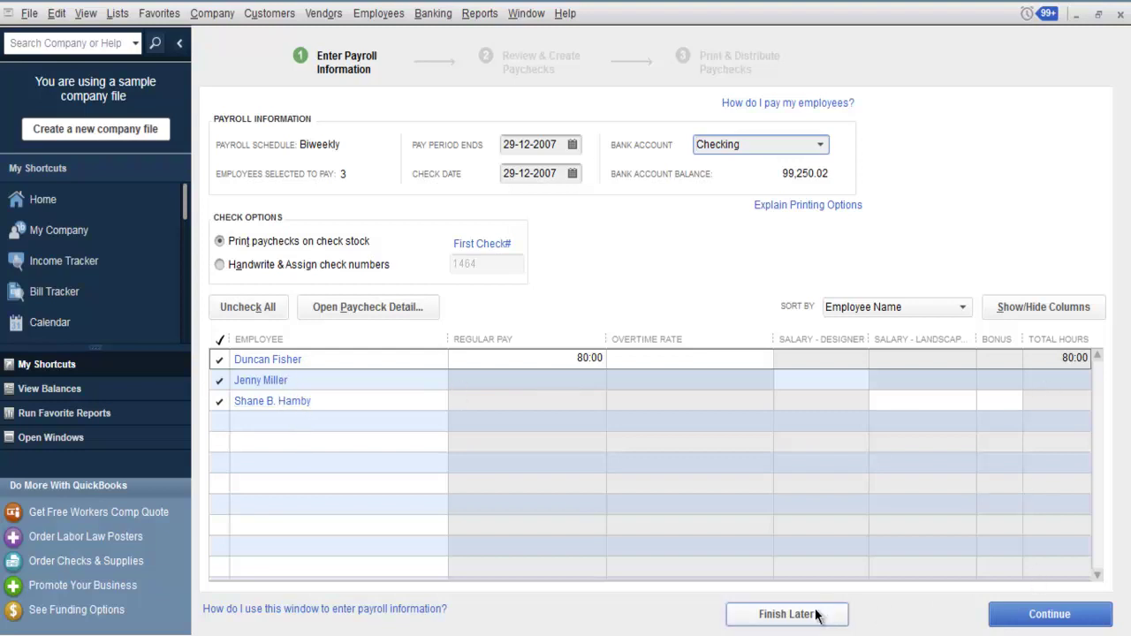
click(1035, 616)
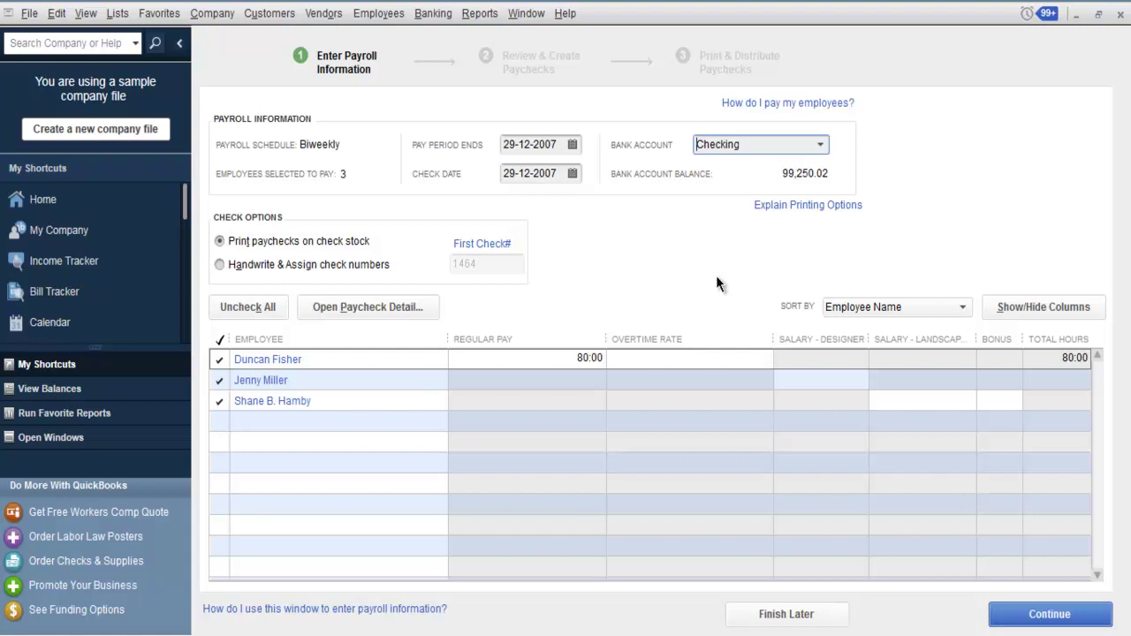
Step: Set the payroll run aside with Finish Later and close the Payroll Center
click(775, 614)
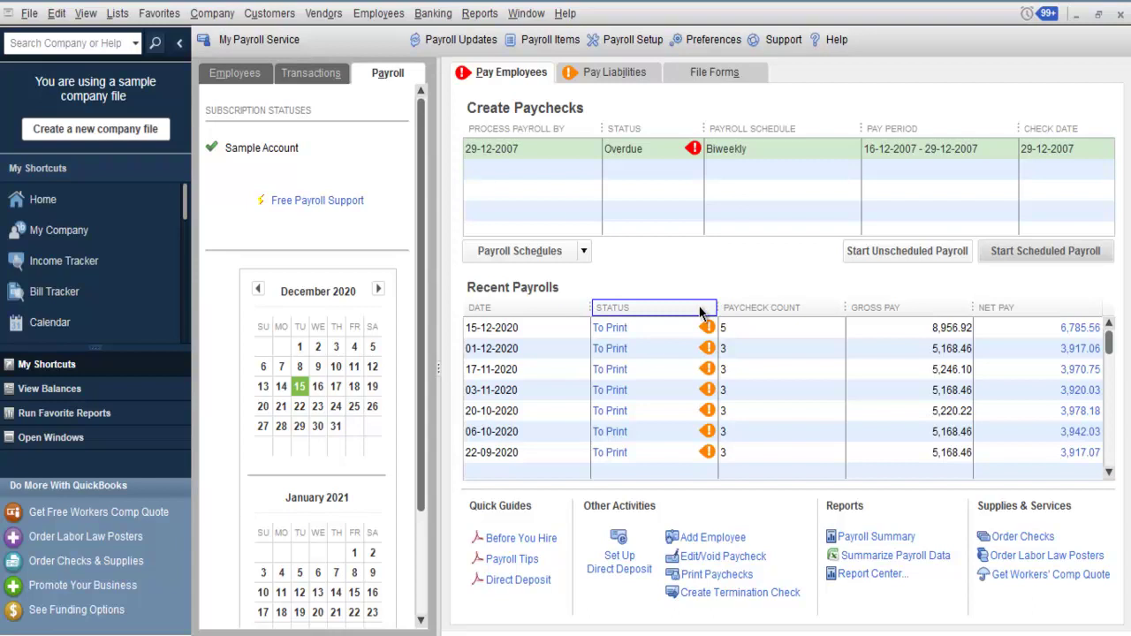
click(1119, 14)
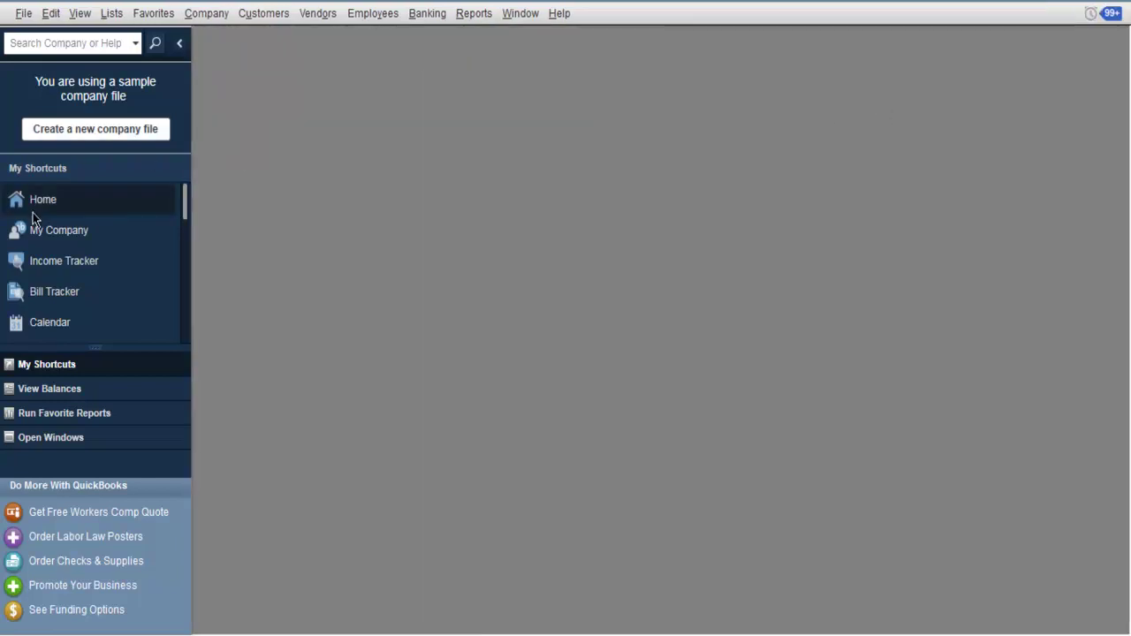
Step: Open the Home page from My Shortcuts and glance at the HR Essentials and Insurance options
click(97, 210)
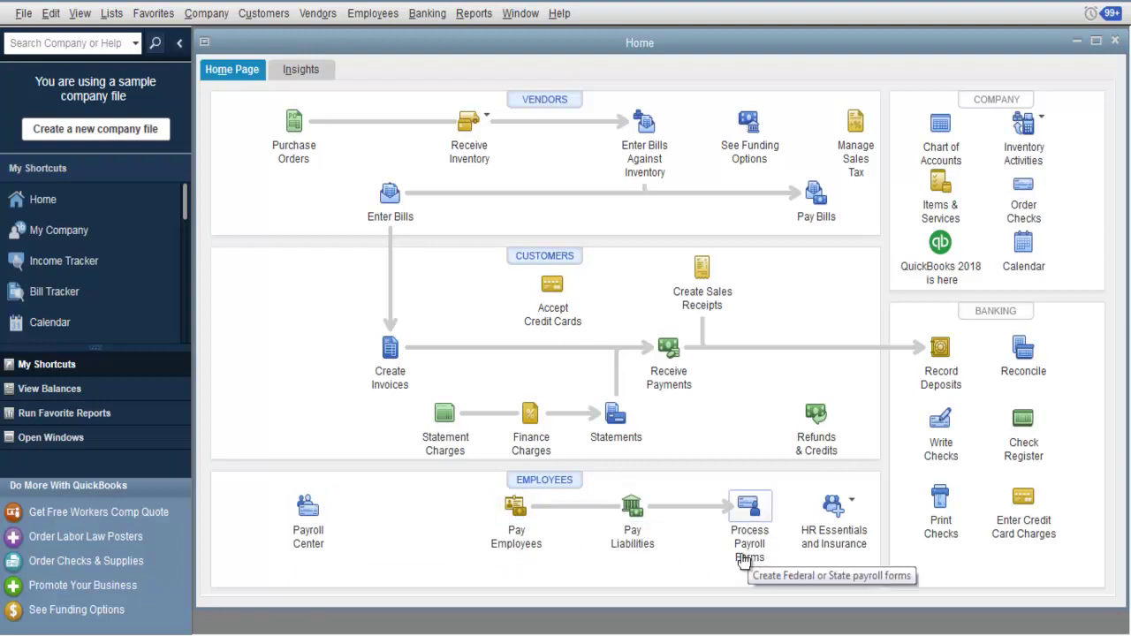
click(851, 504)
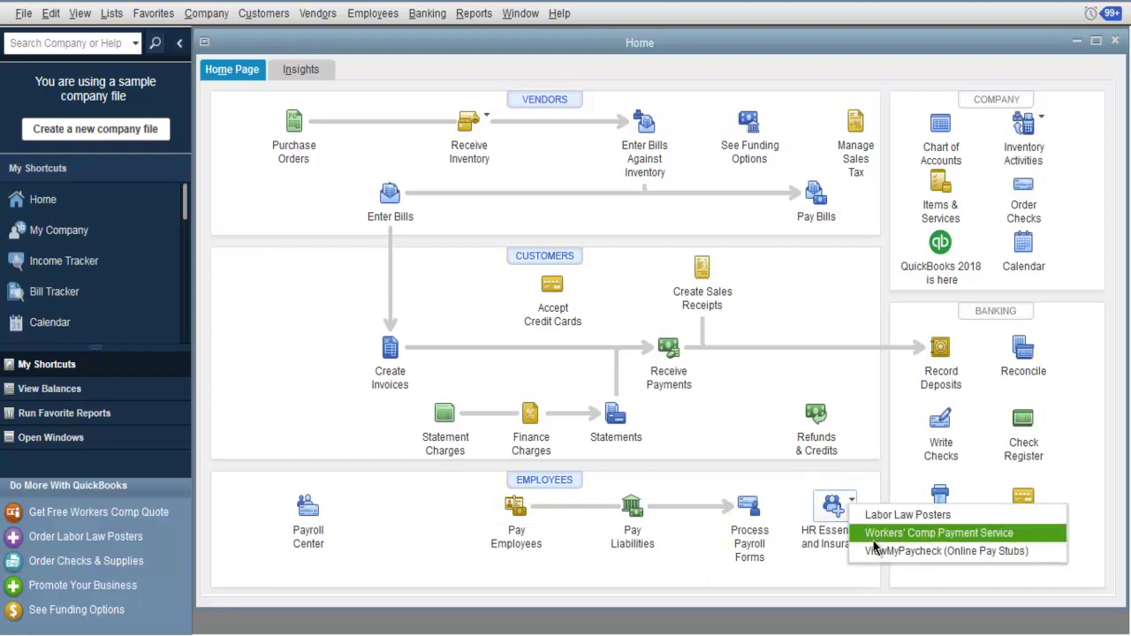
click(867, 591)
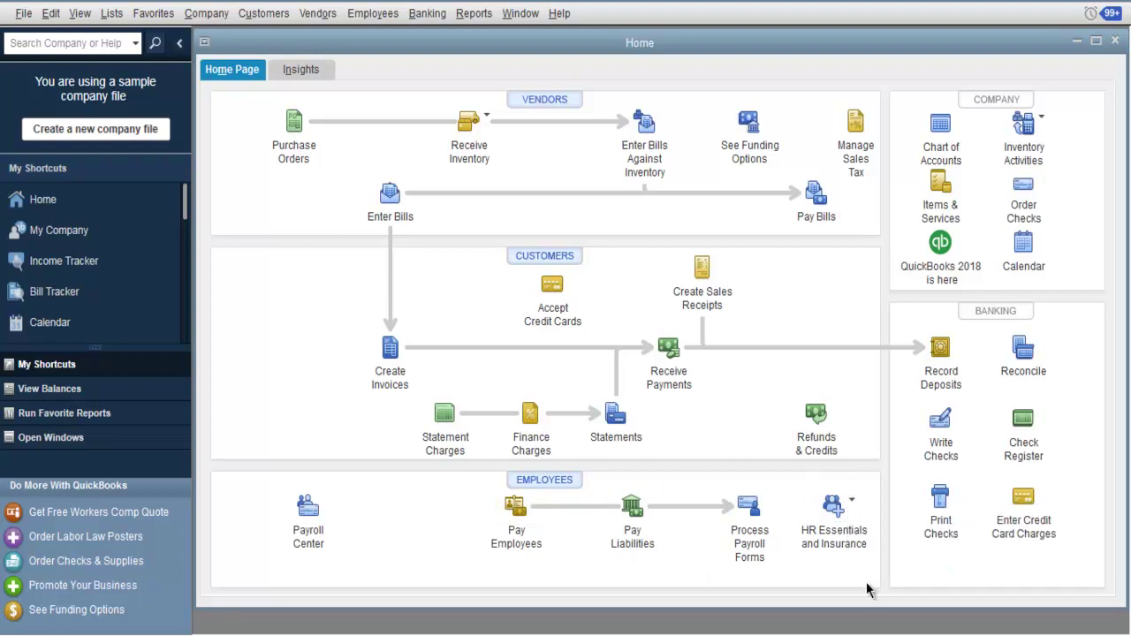